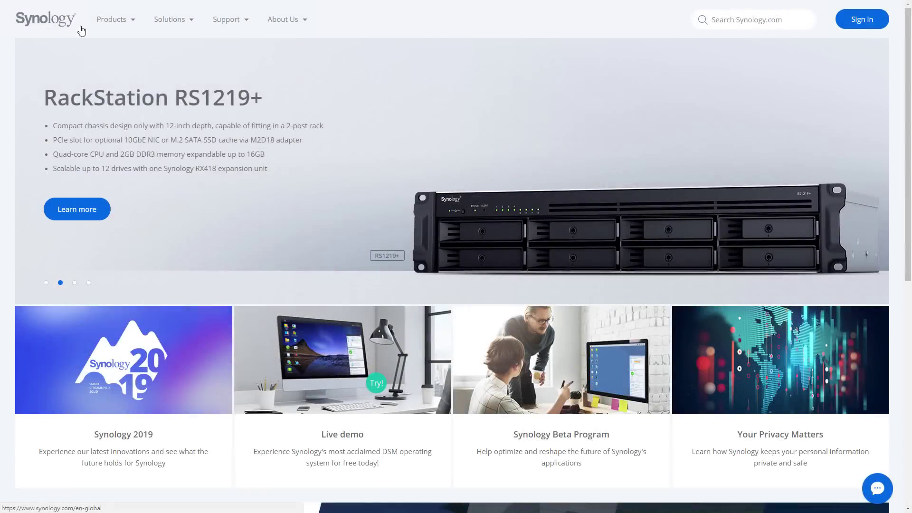
Browse the DSM add-on packages and Active Backup for Office 365's details, then open the Knowledge Base
left_click(126, 89)
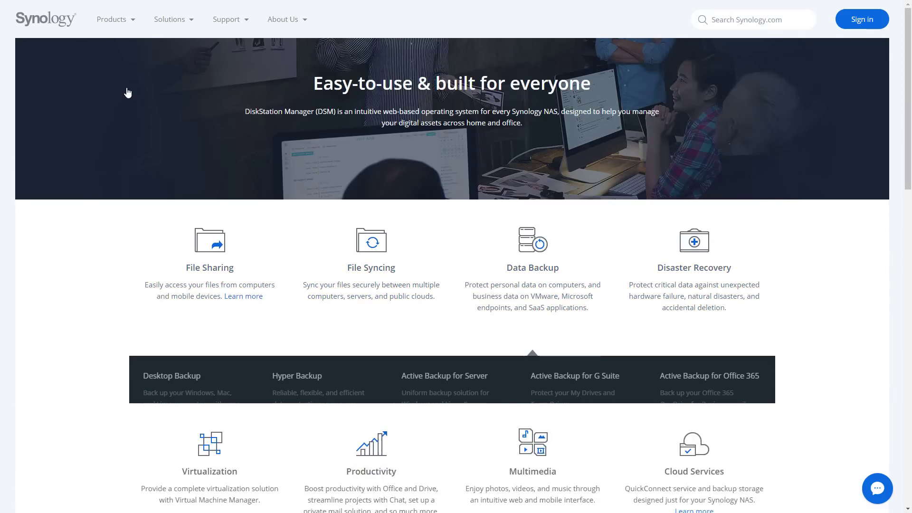
scroll(127, 91, "down", 3)
scroll(127, 92, "down", 3)
scroll(127, 92, "down", 4)
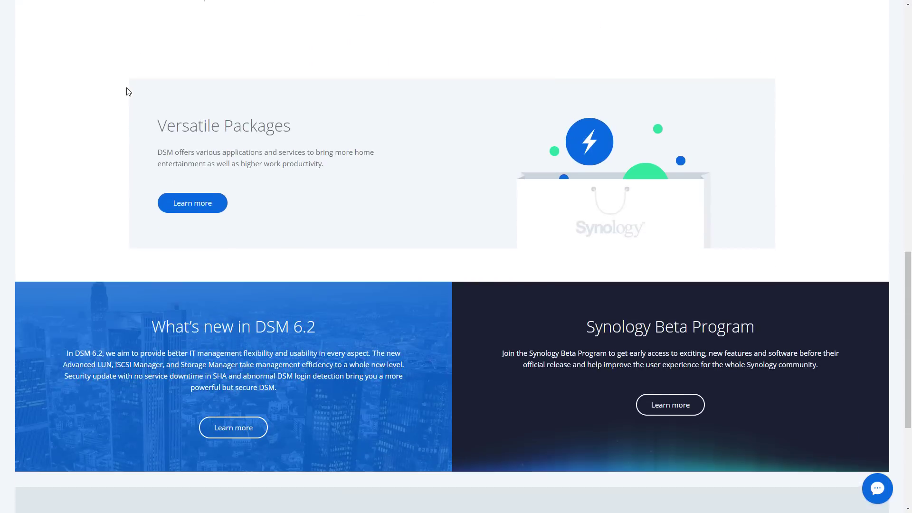
left_click(192, 201)
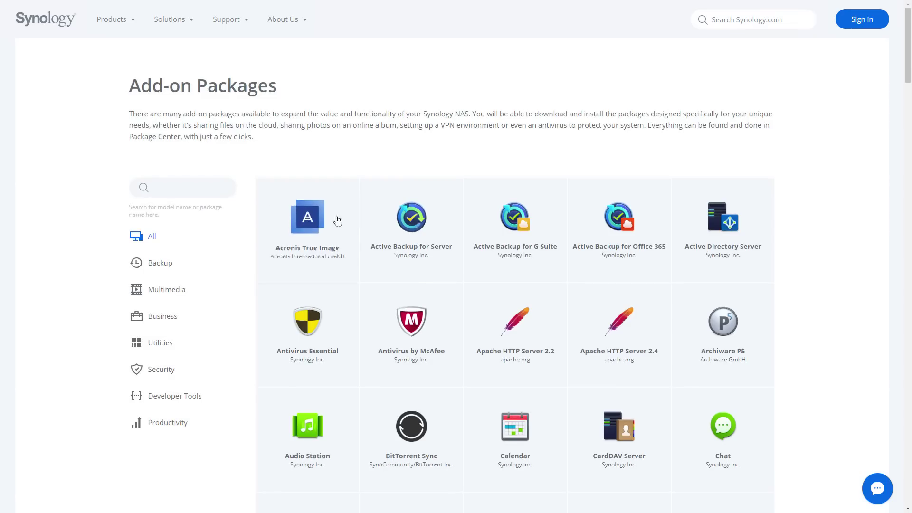
left_click(592, 232)
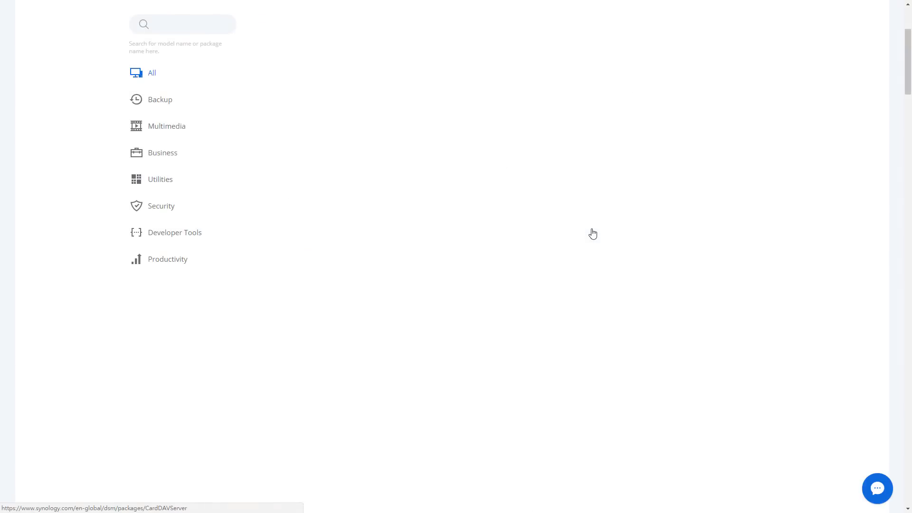
scroll(592, 233, "down", 1)
scroll(591, 233, "down", 1)
scroll(591, 233, "down", 1)
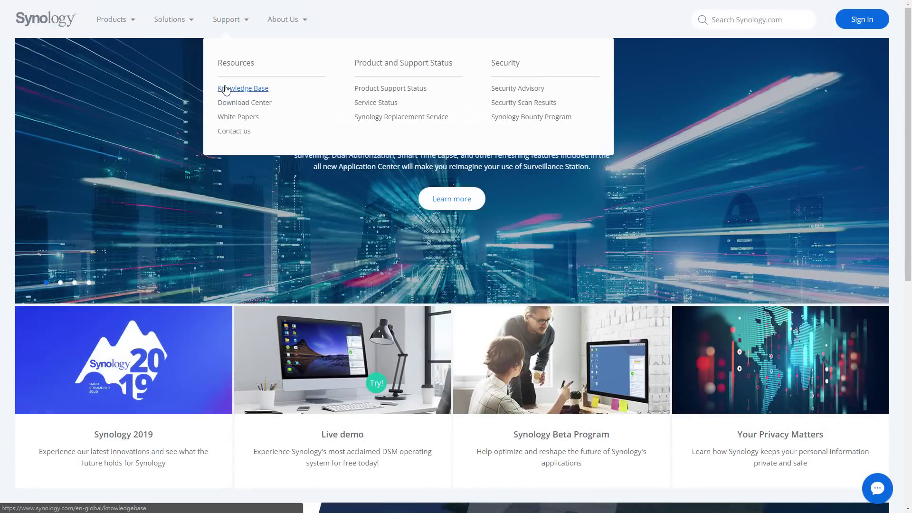
left_click(228, 88)
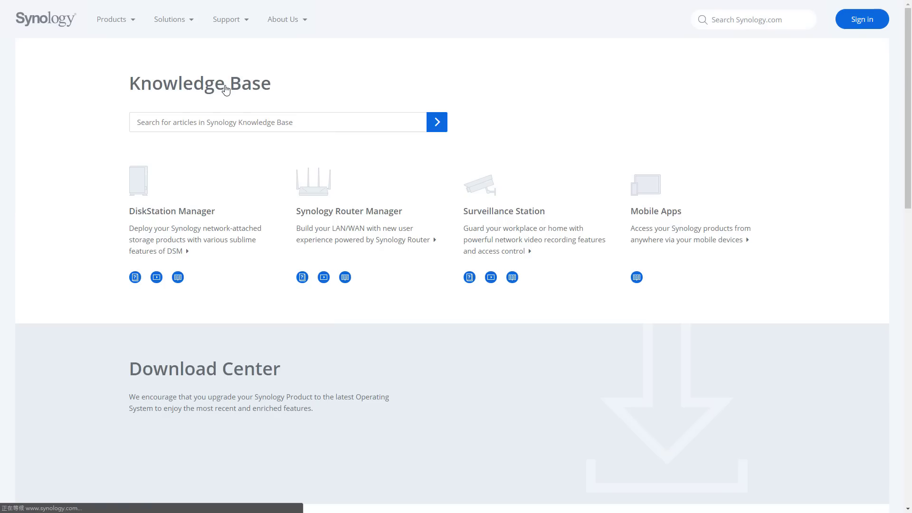
Search the Knowledge Base for 'Active Backup for G Suite' and open the Google authorization article
left_click(226, 123)
type("Active Backup for G Suite")
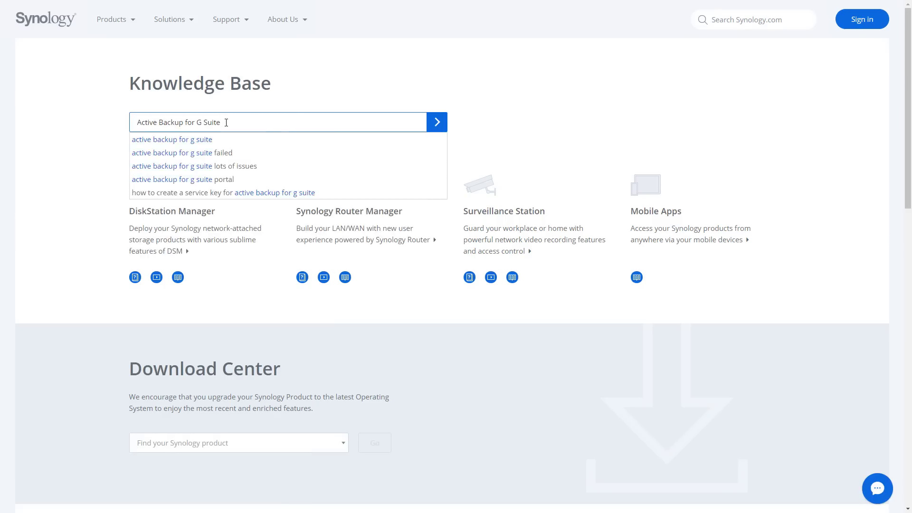
key("Return")
left_click(228, 205)
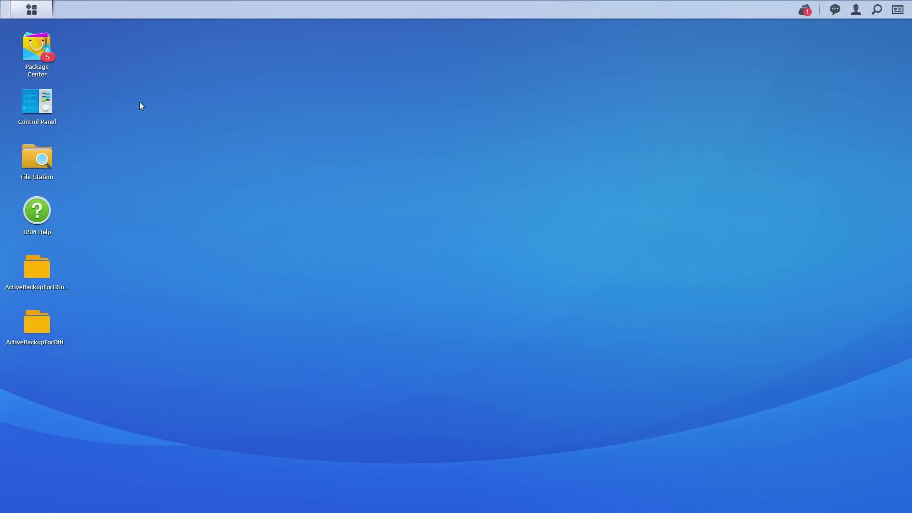
Launch Active Backup for Office 365 maximized and list the Headquarter, Branch and Synology tasks
left_click(32, 10)
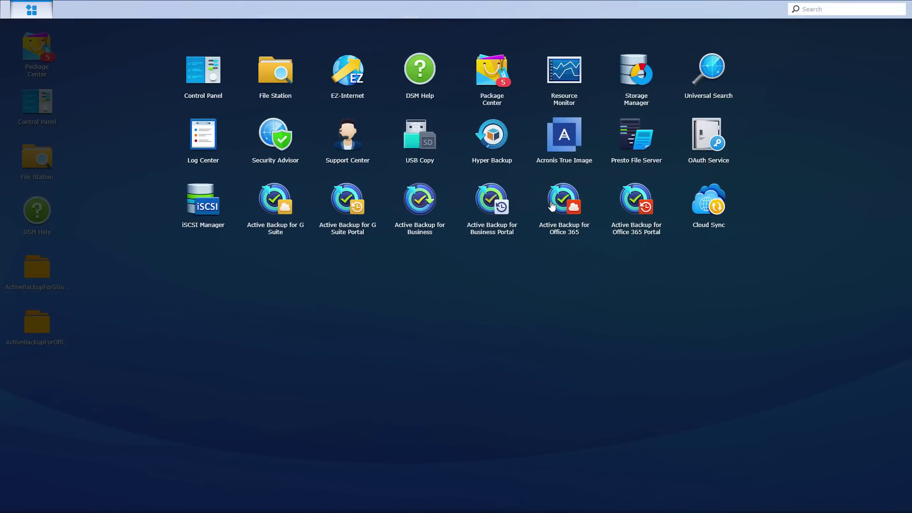
left_click(552, 205)
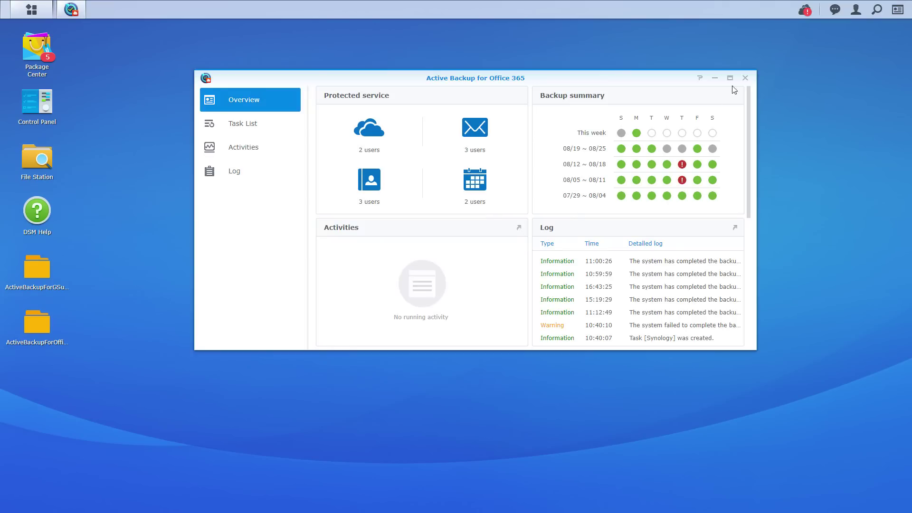
left_click(730, 77)
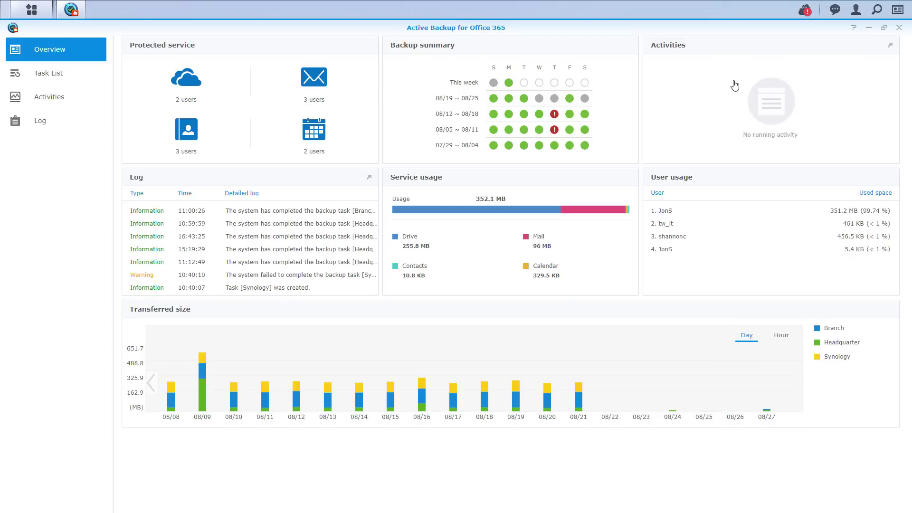
left_click(65, 80)
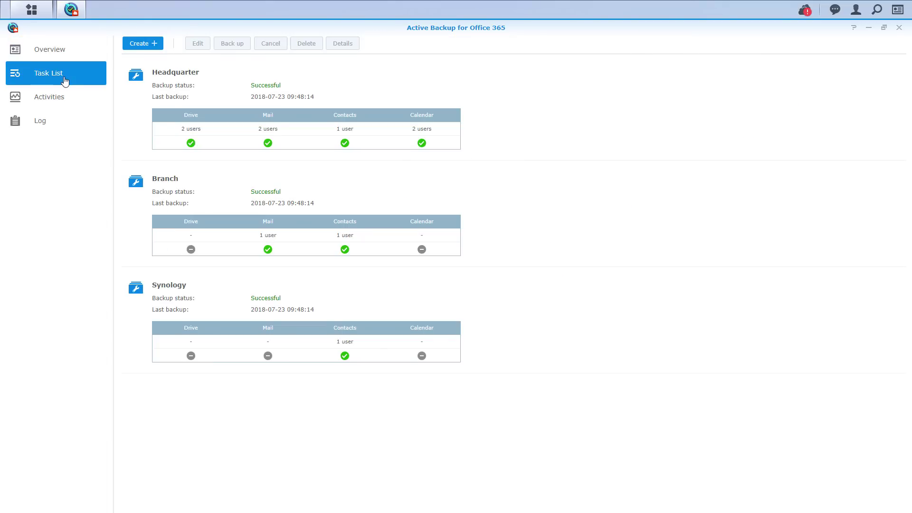
Create a new Office 365 backup task and authorize it with the signed-in Microsoft account
left_click(140, 45)
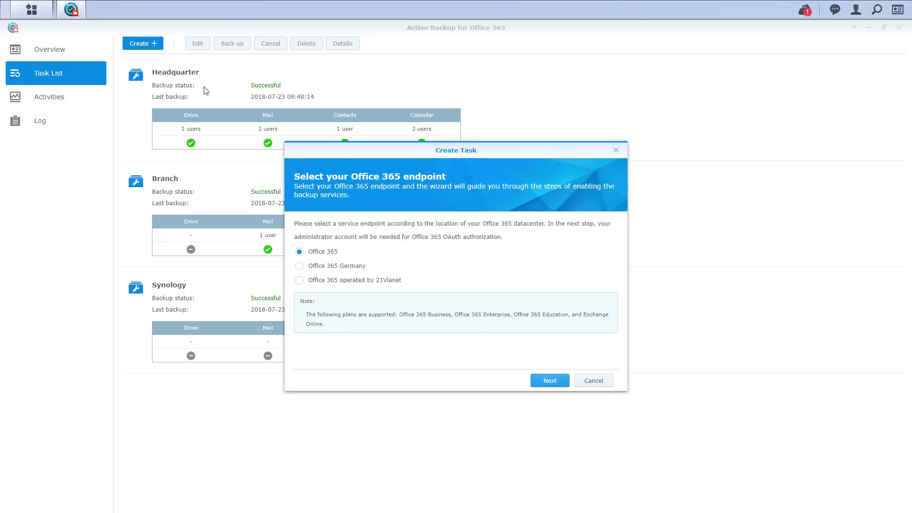
left_click(544, 382)
left_click(543, 382)
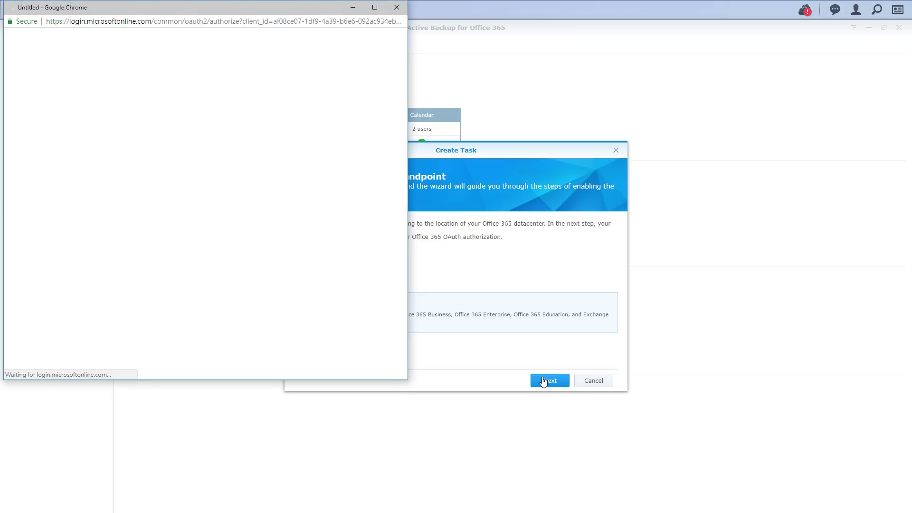
left_click(226, 203)
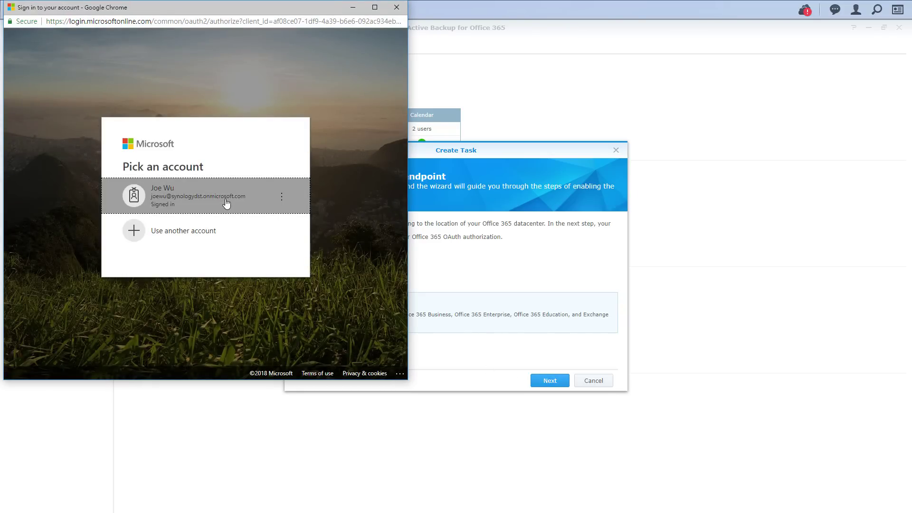
scroll(226, 203, "down", 5)
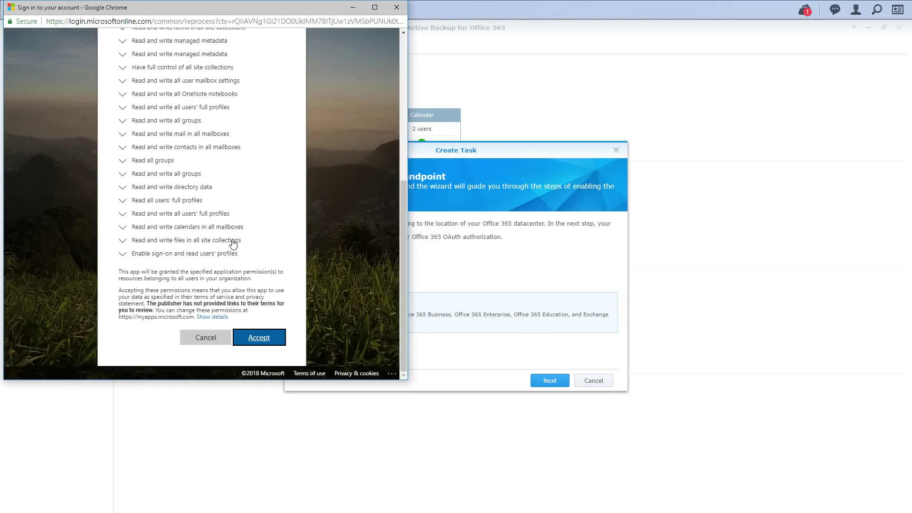
left_click(260, 342)
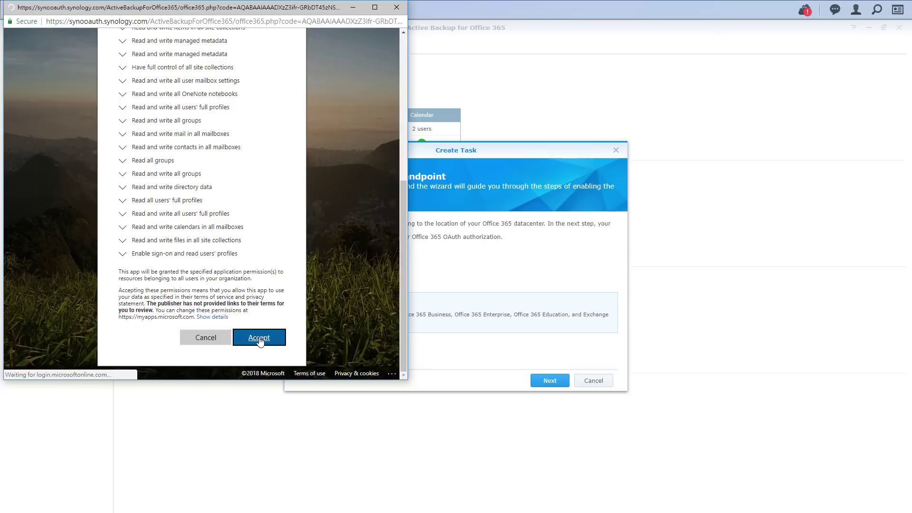
left_click(250, 161)
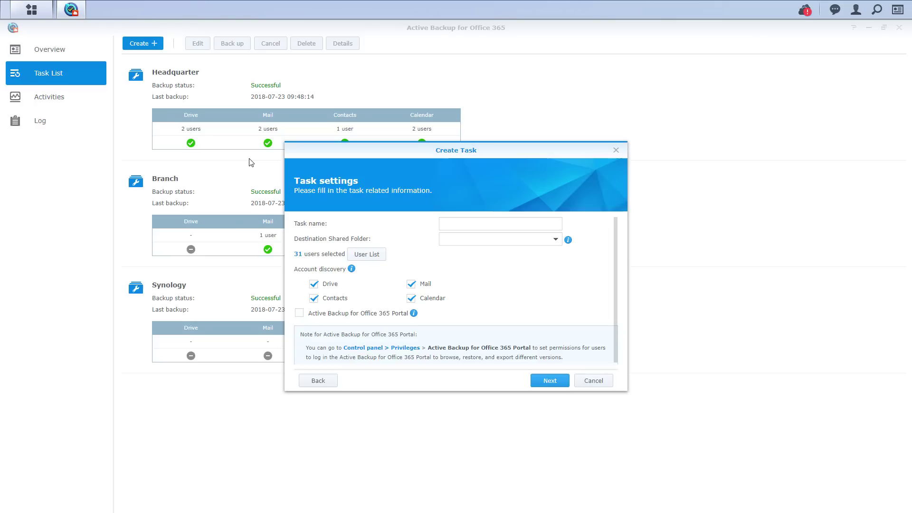
Name the task 'demo' and store its backups in the Test shared folder
left_click(465, 224)
type("demo")
left_click(471, 239)
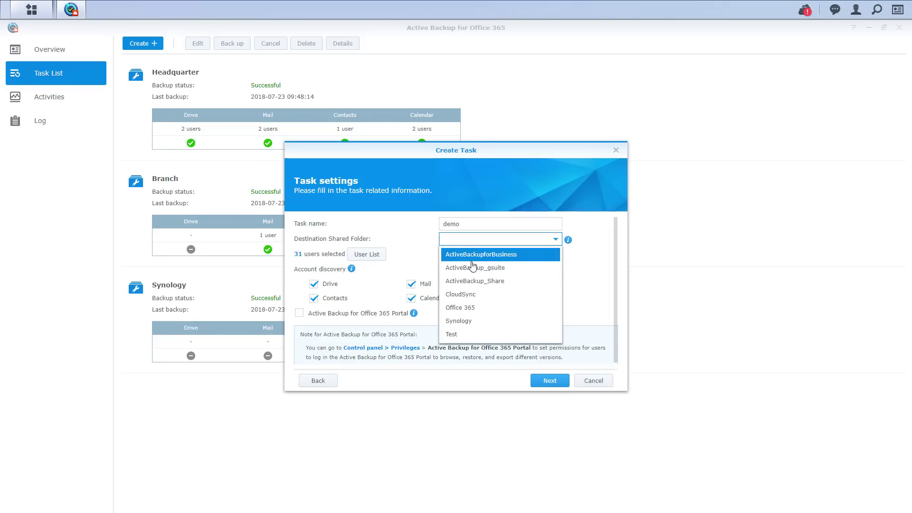
left_click(470, 333)
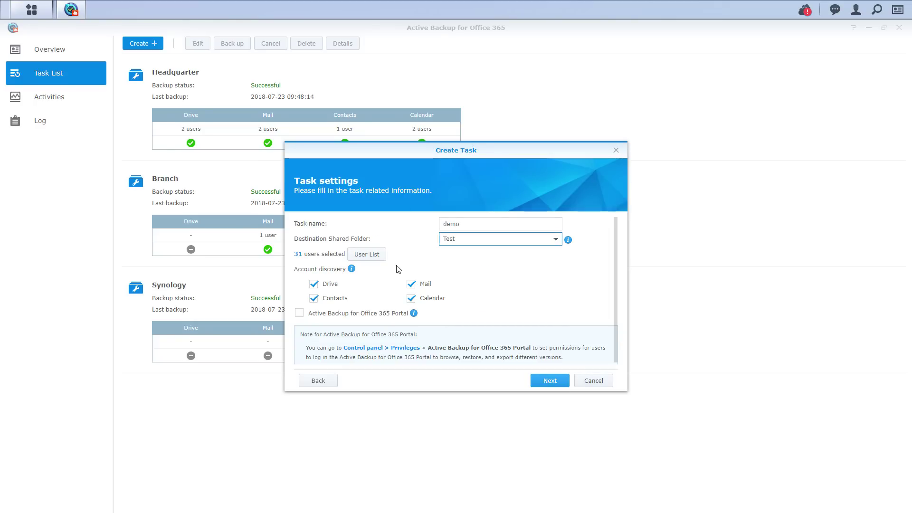
Back up only one user's Drive, Mail, Contacts and Calendar, keeping Portal enabled
left_click(375, 256)
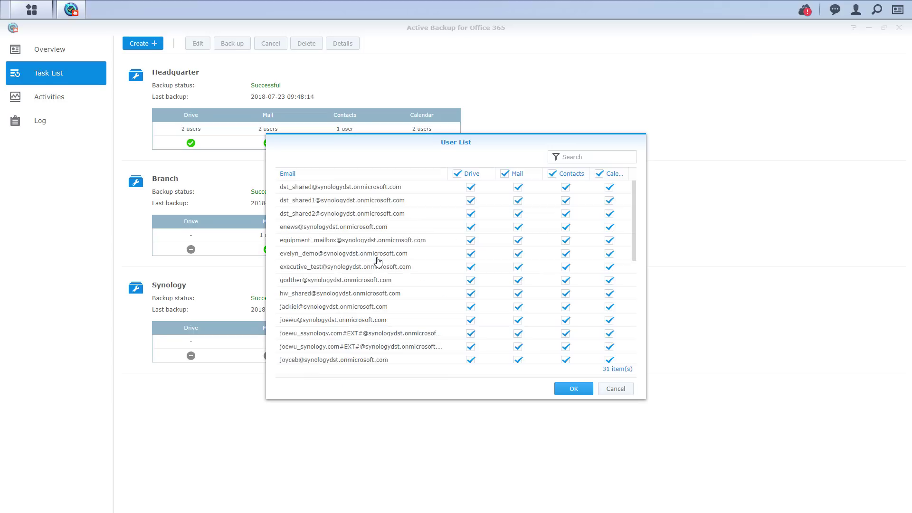
left_click(457, 173)
left_click(505, 173)
left_click(552, 174)
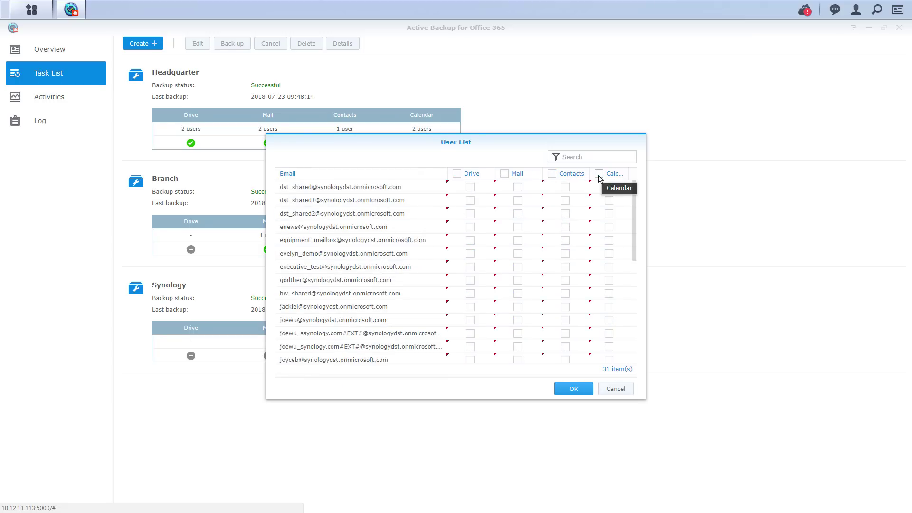
left_click(599, 173)
left_click(470, 320)
left_click(518, 320)
left_click(565, 320)
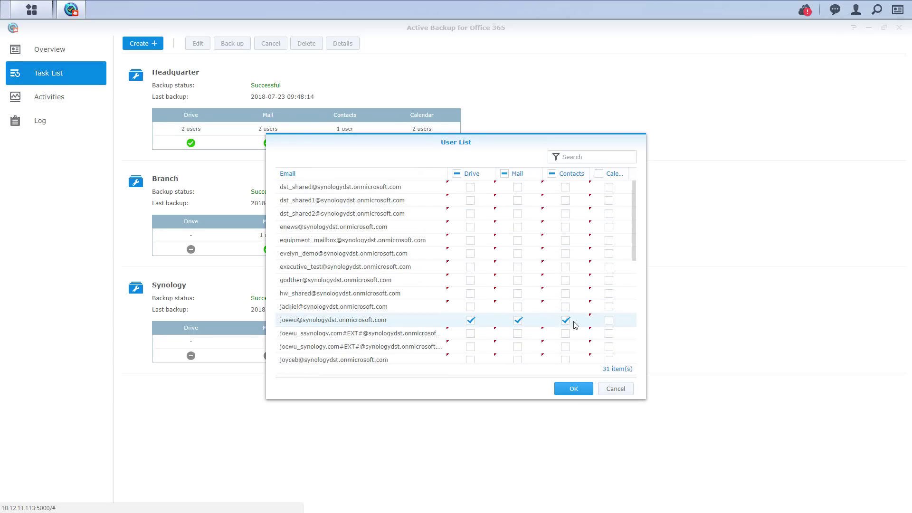
left_click(608, 320)
left_click(579, 389)
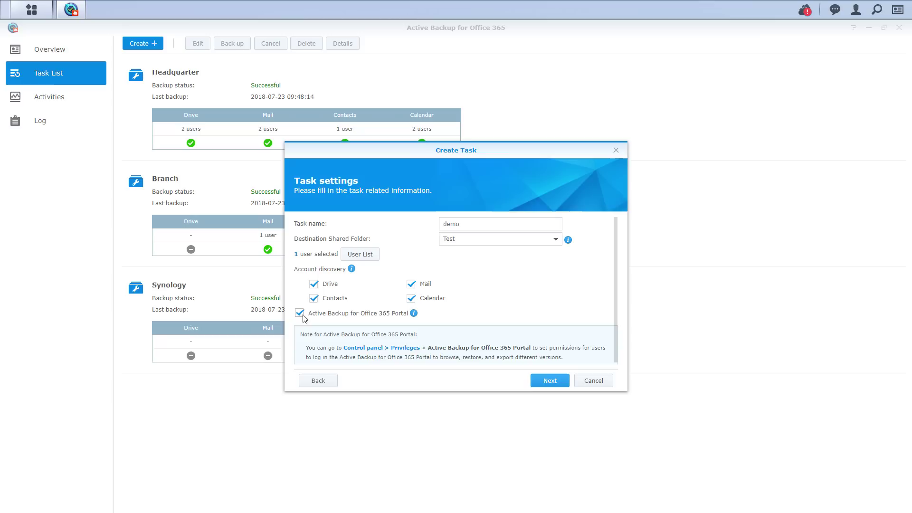
Keep continuous backup preserving all versions and apply to create the demo task
left_click(541, 385)
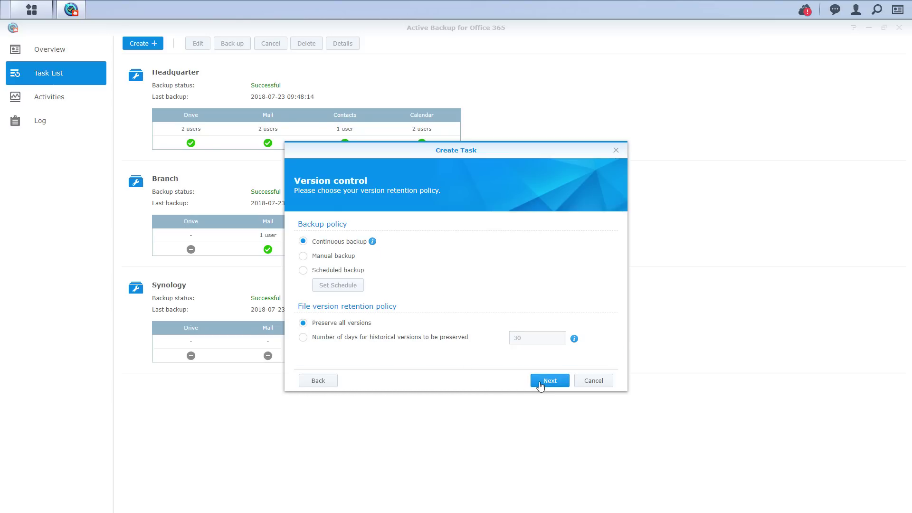
left_click(542, 385)
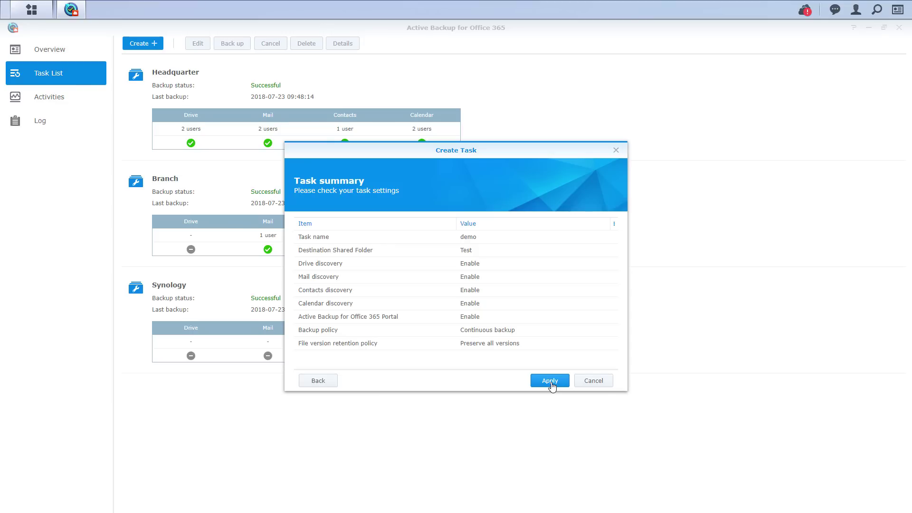
left_click(550, 382)
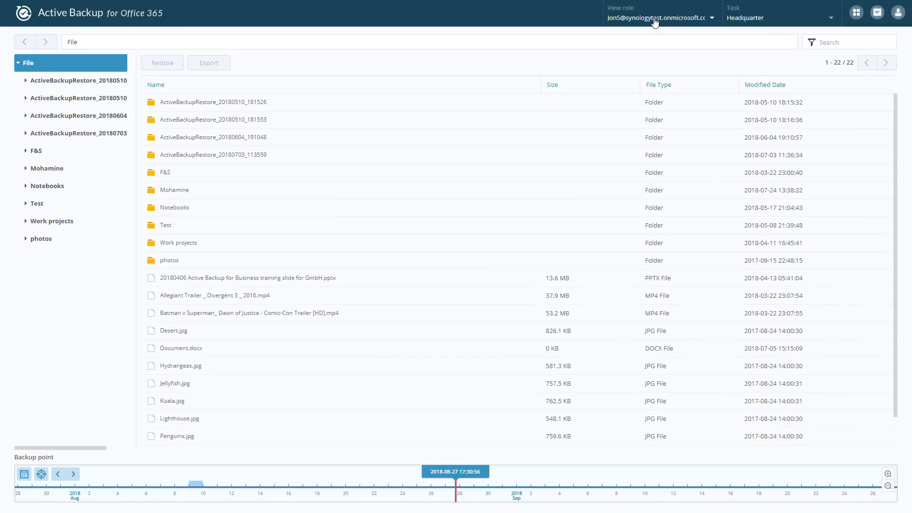
Browse the Portal's View role user list, then cancel without changing it
left_click(654, 20)
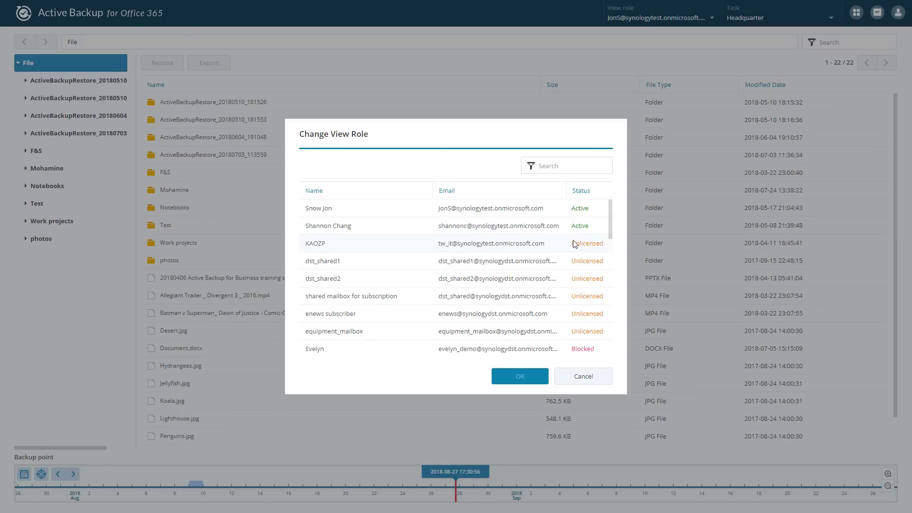
scroll(573, 243, "down", 1)
scroll(574, 243, "down", 1)
scroll(574, 243, "down", 1)
scroll(574, 244, "down", 2)
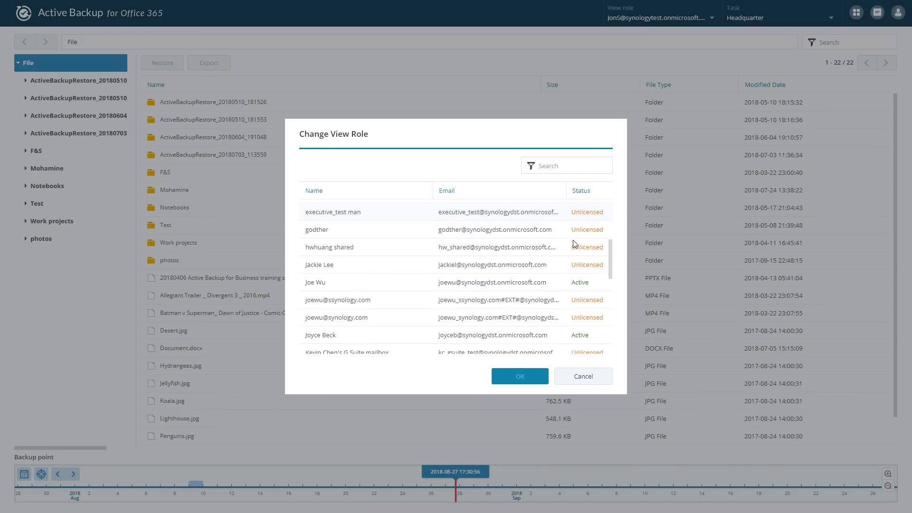
scroll(574, 243, "down", 1)
scroll(574, 243, "down", 1)
scroll(574, 244, "down", 1)
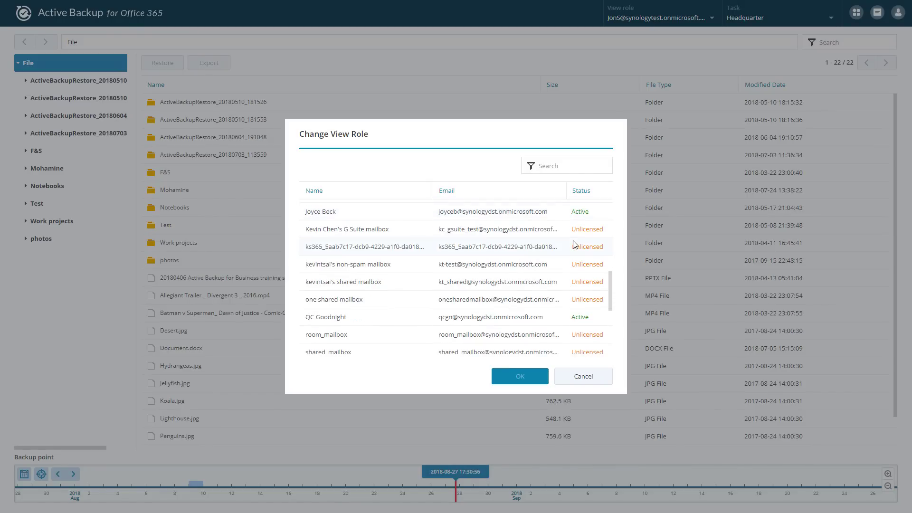
scroll(573, 244, "down", 1)
scroll(574, 244, "down", 1)
scroll(574, 244, "down", 1)
scroll(574, 244, "down", 1)
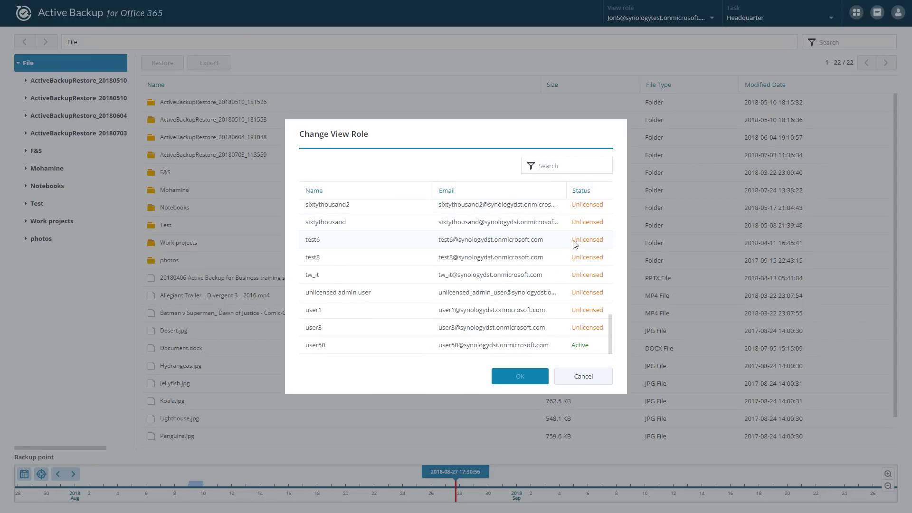
left_click(592, 377)
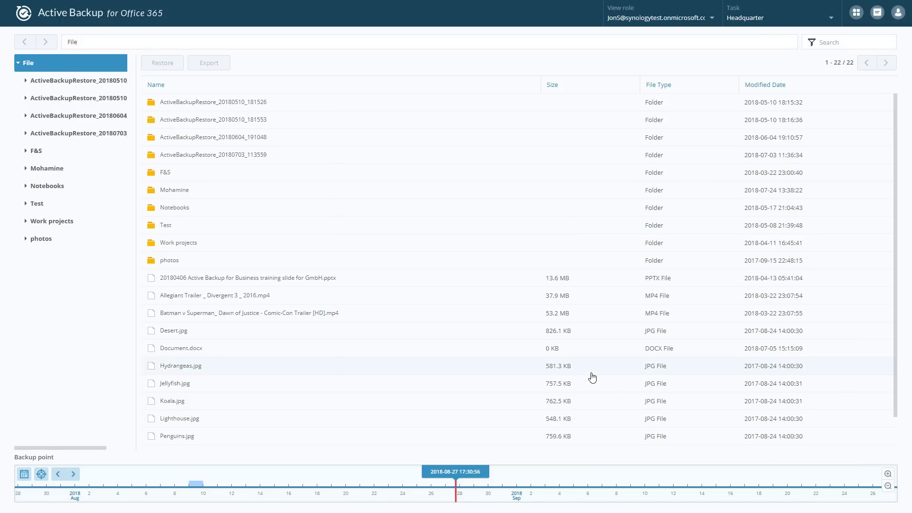
Switch the Portal to Mail and move the backup point back to 2018-08-22
left_click(856, 13)
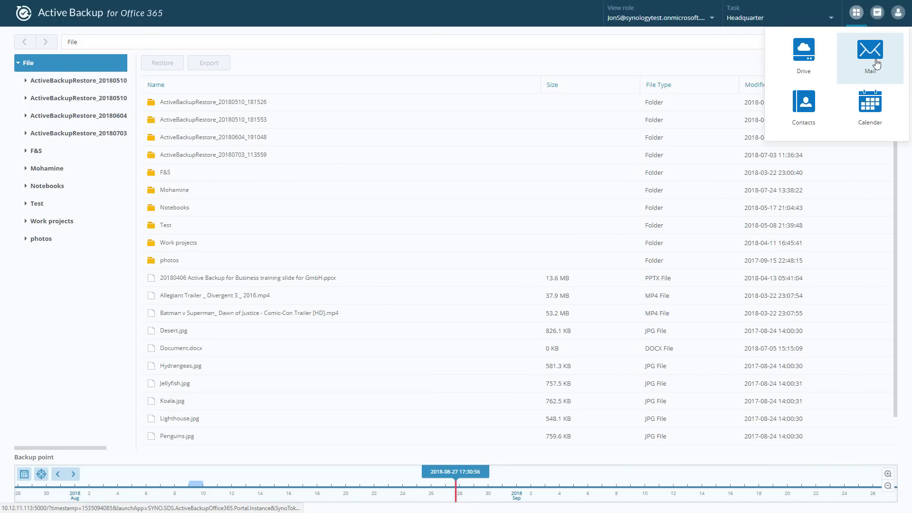
left_click(876, 64)
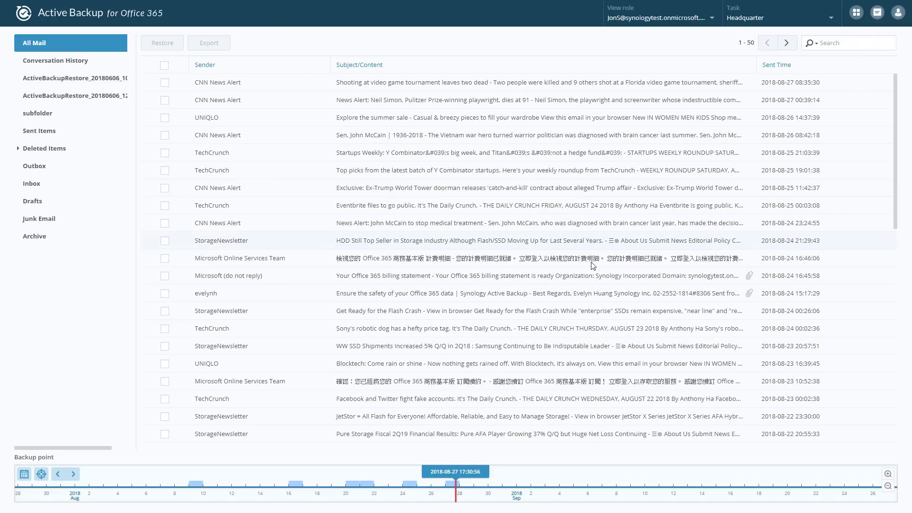
left_click(410, 485)
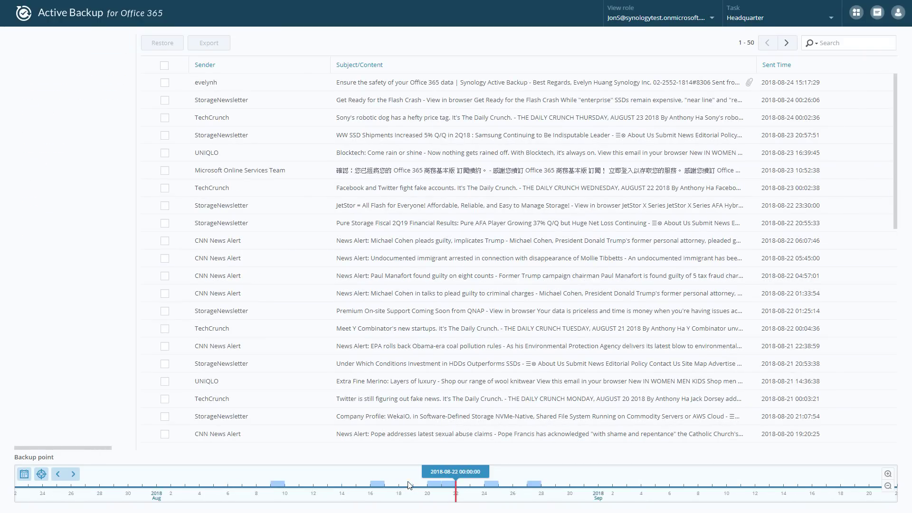
left_click(410, 484)
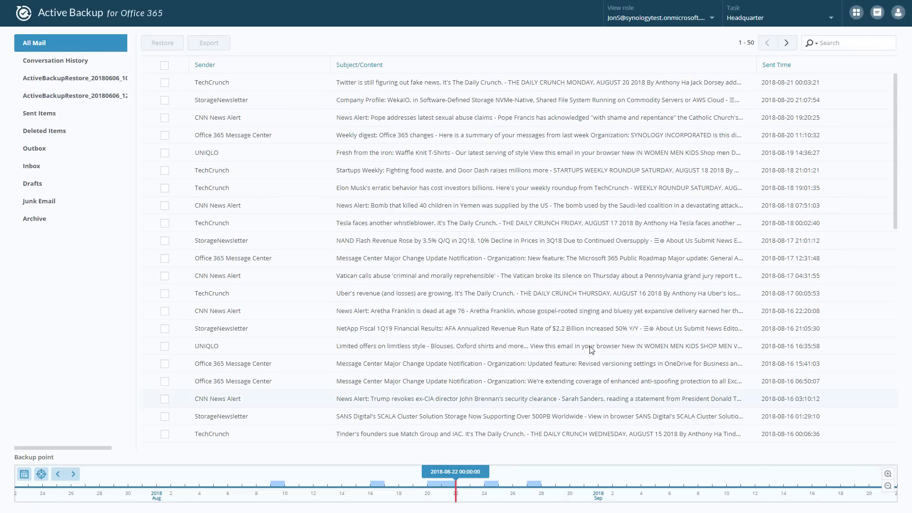
Find the Office 365 data safety email with keyword 'conference' and restore it
left_click(818, 48)
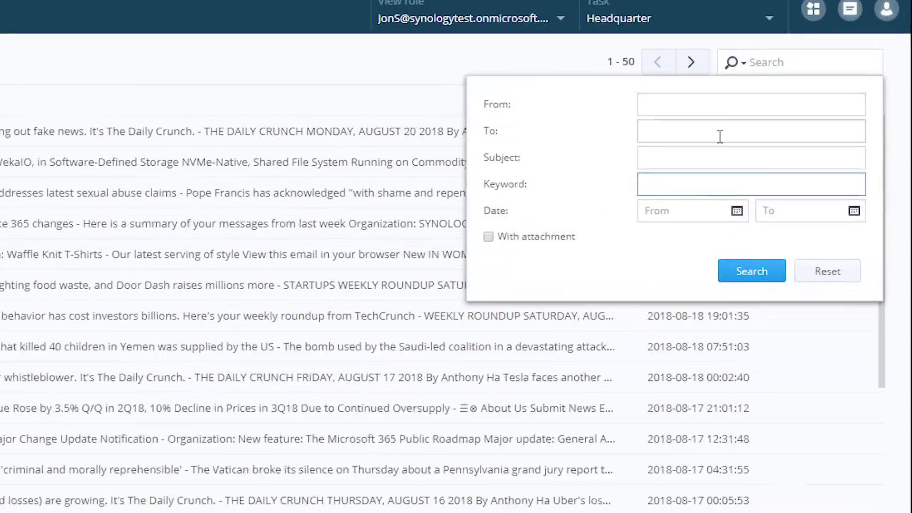
type("con")
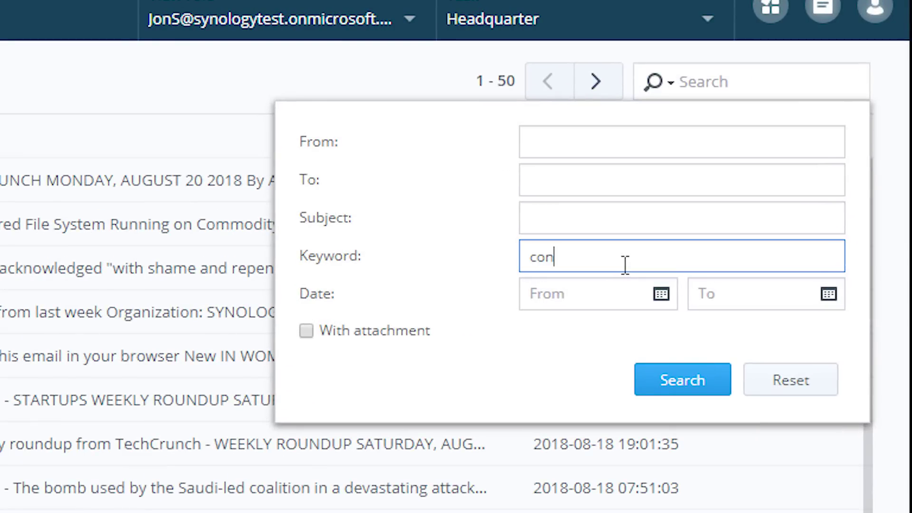
type("ference")
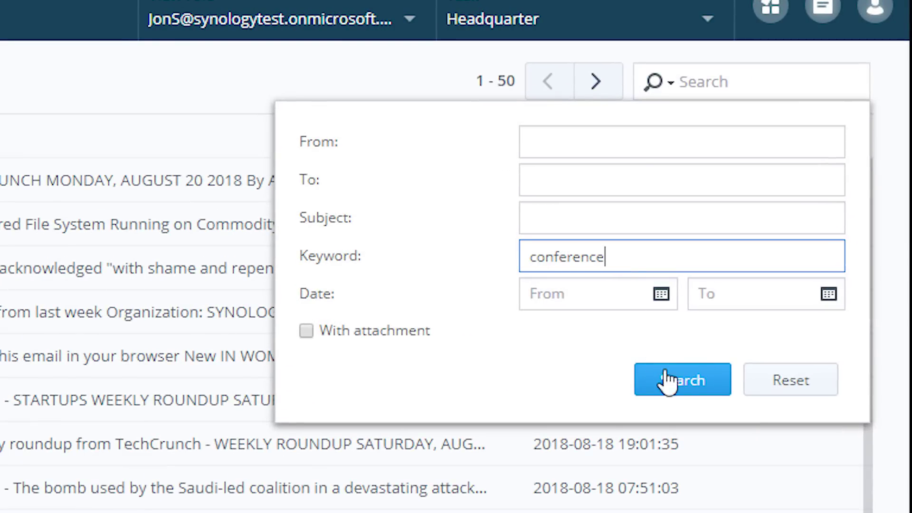
left_click(670, 381)
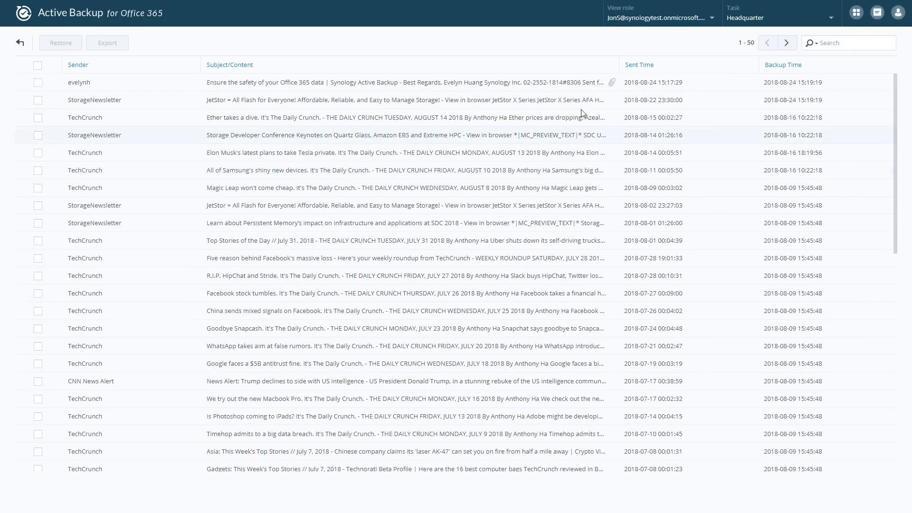
double_click(497, 85)
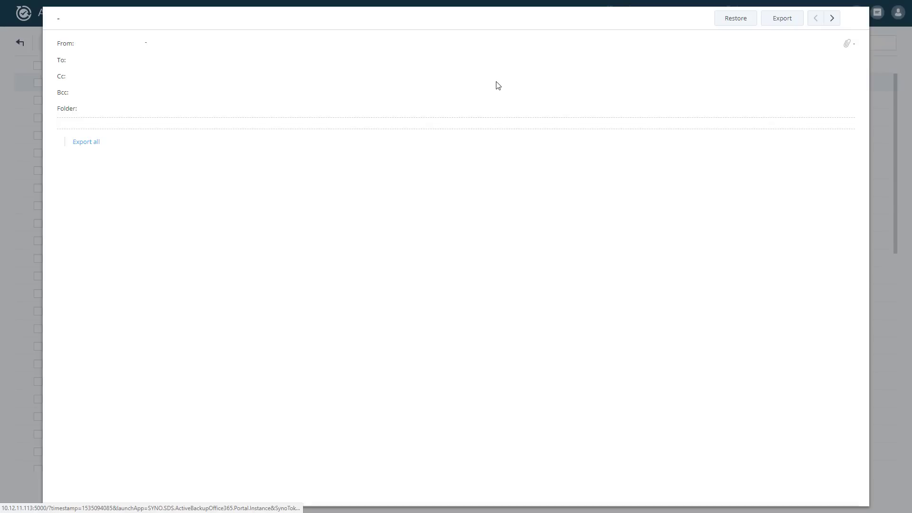
left_click(740, 26)
left_click(504, 325)
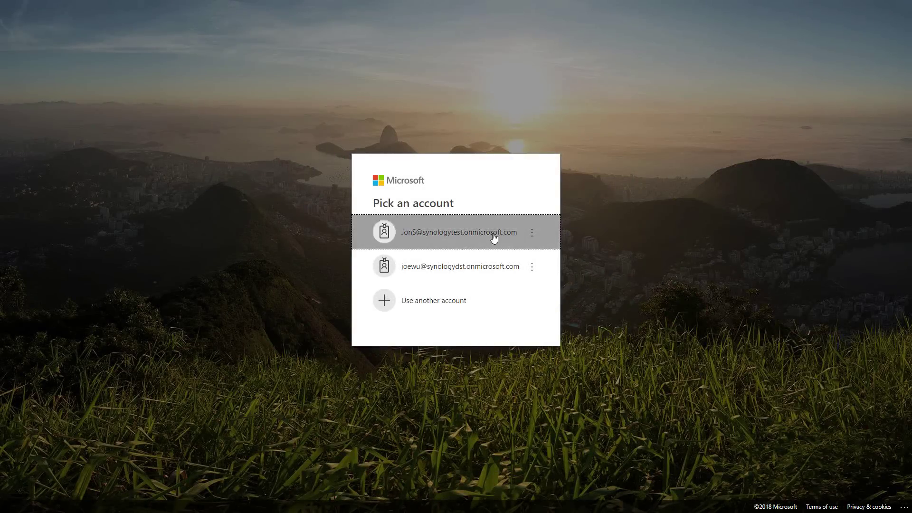
Sign in and read the restored email in Deleted Items' ActiveBackupRestore_20180827_173248 folder
left_click(493, 235)
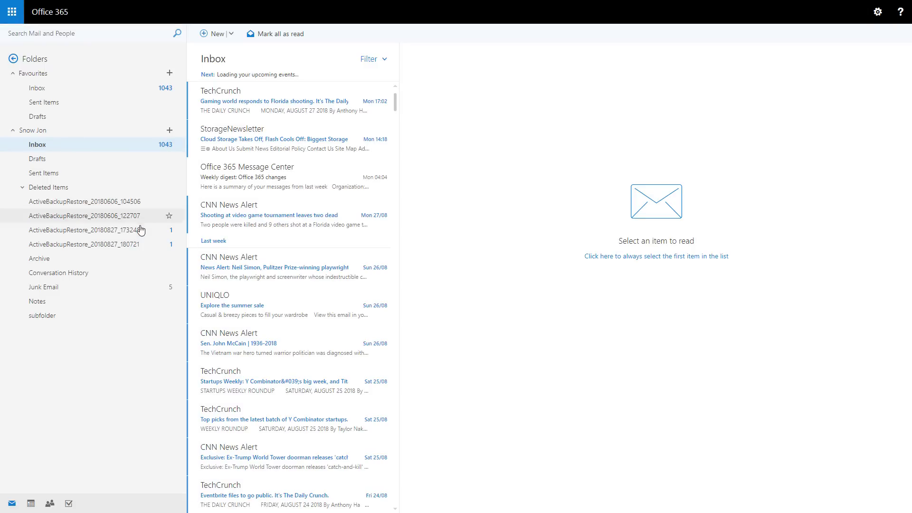
left_click(140, 230)
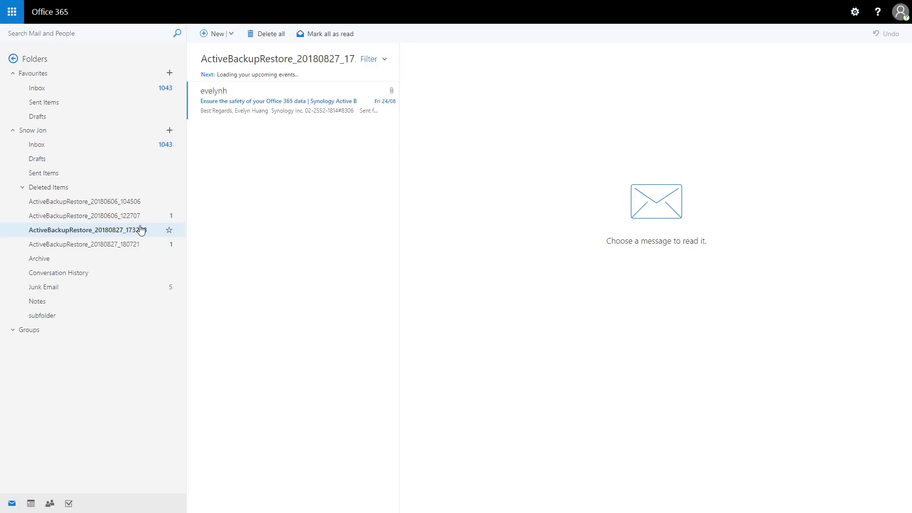
left_click(289, 109)
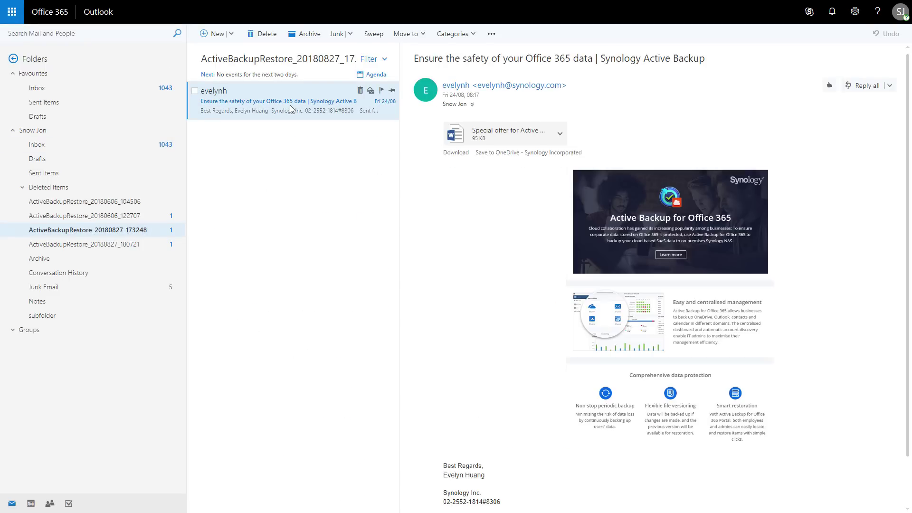